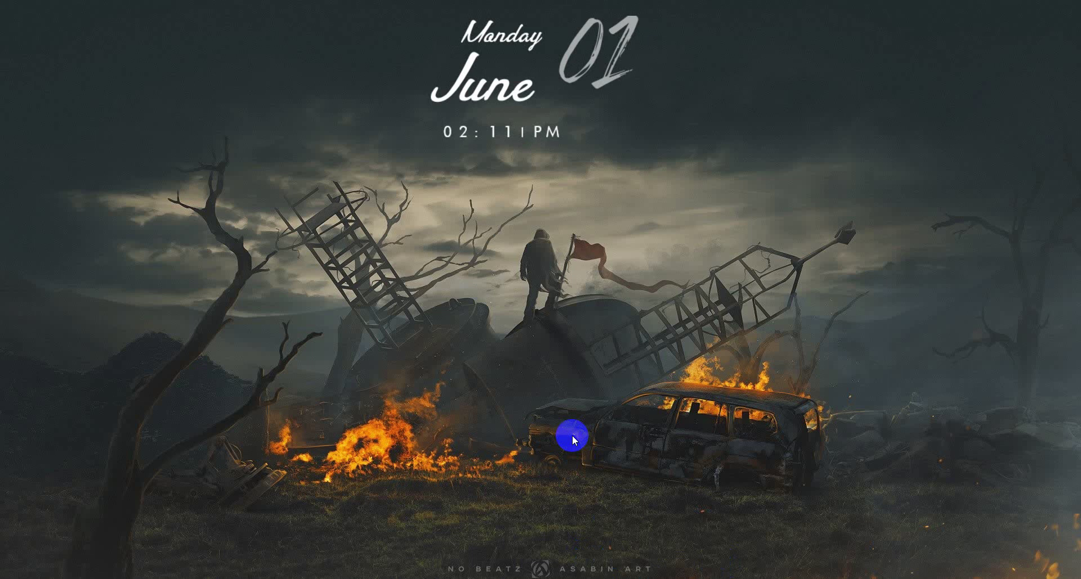
- Copy the temporary address from Jaz Mail and bring up the Office 365 Education page
{"action": "left_click", "coordinate": [572, 570]}
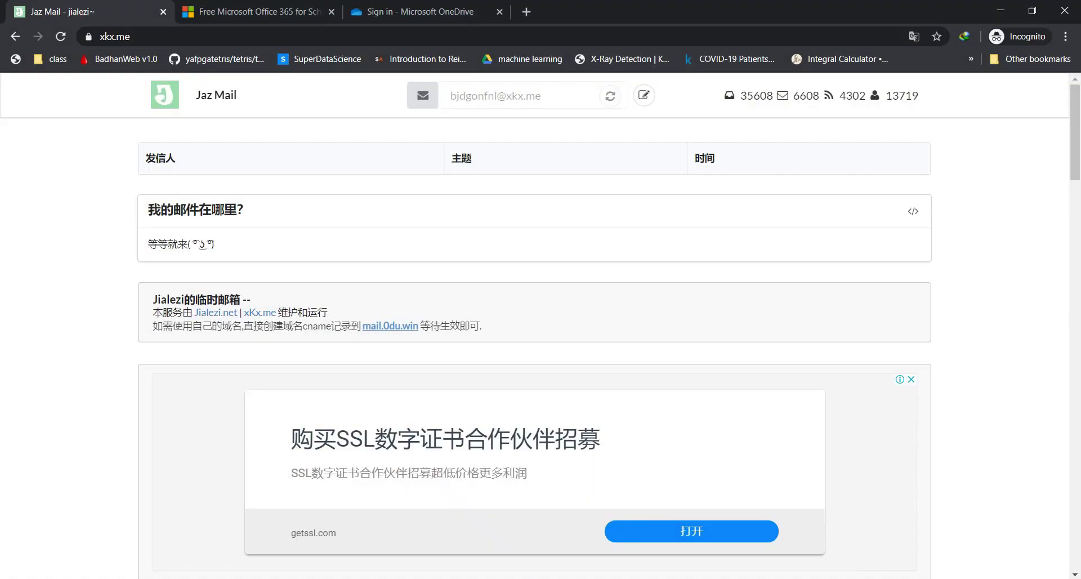
{"action": "left_click", "coordinate": [142, 38]}
{"action": "left_click_drag", "start_coordinate": [546, 101], "coordinate": [450, 100]}
{"action": "key", "text": "ctrl+c"}
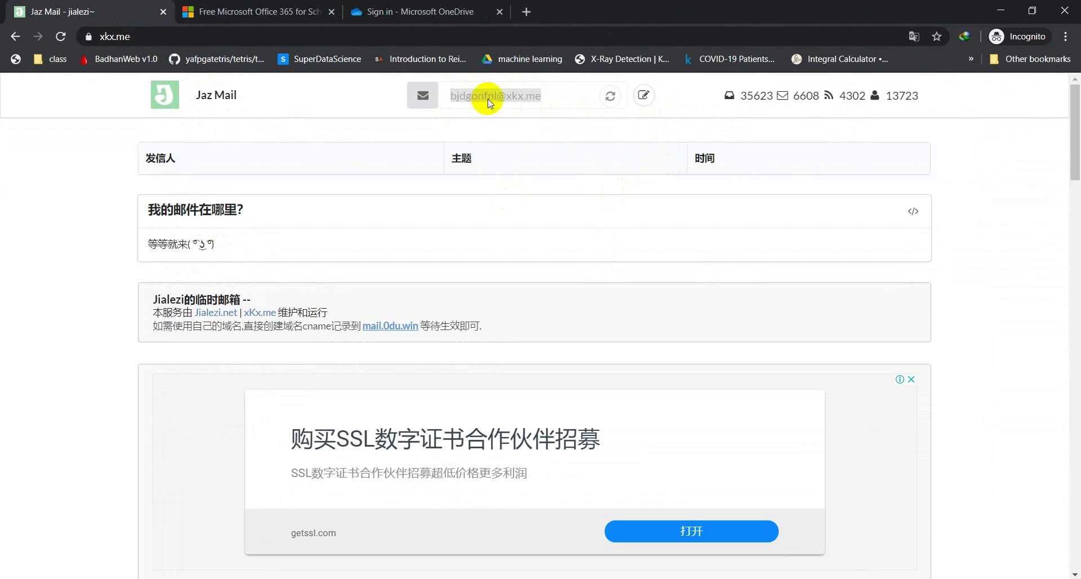
{"action": "left_click", "coordinate": [267, 6]}
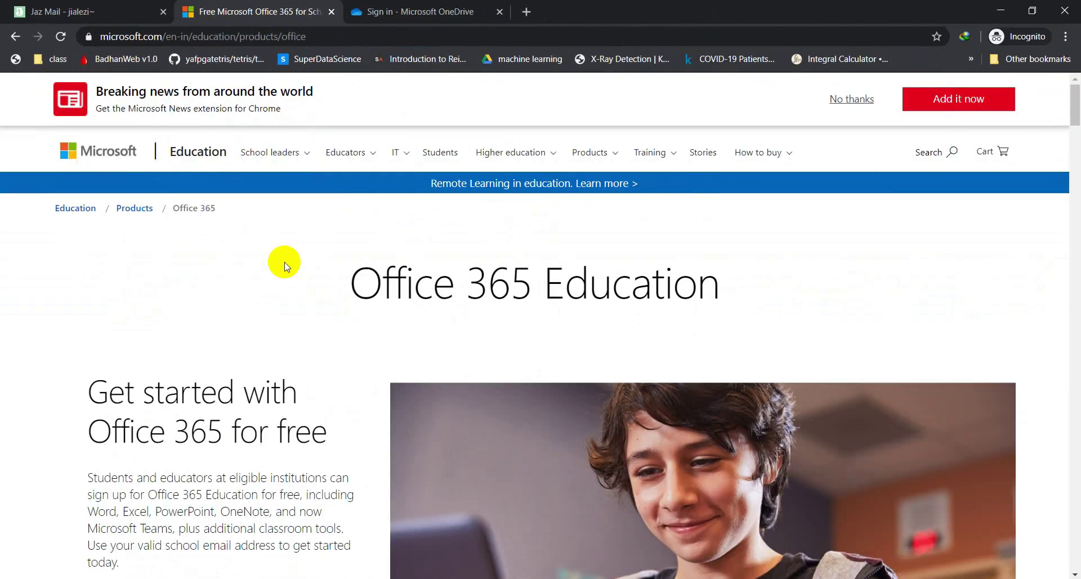
- Paste the temporary address into the Office 365 Education school email field
{"action": "scroll", "coordinate": [285, 261], "scroll_direction": "down", "scroll_amount": 3}
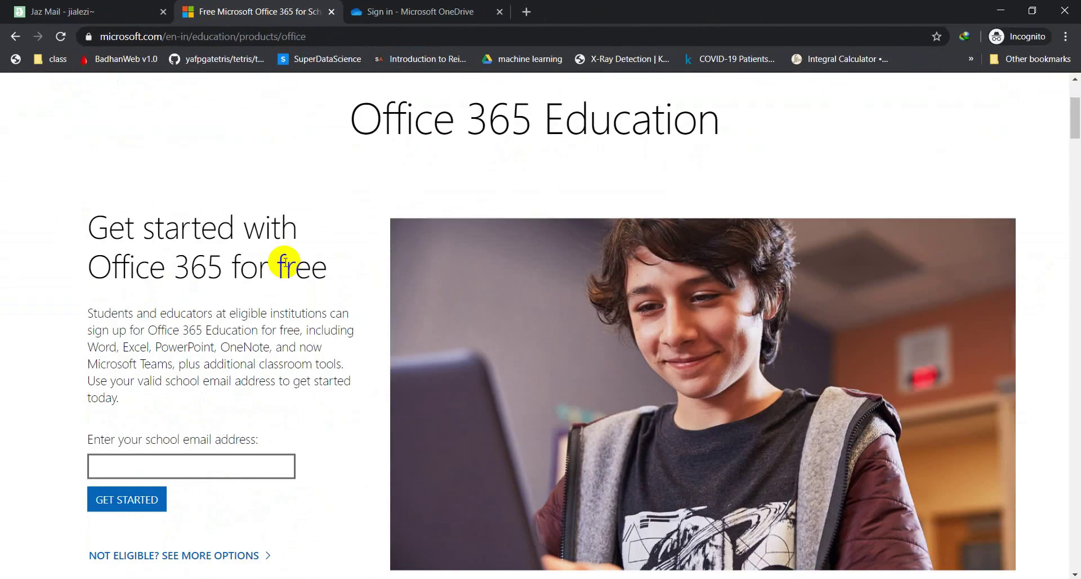
{"action": "left_click", "coordinate": [176, 466]}
{"action": "key", "text": "ctrl+v"}
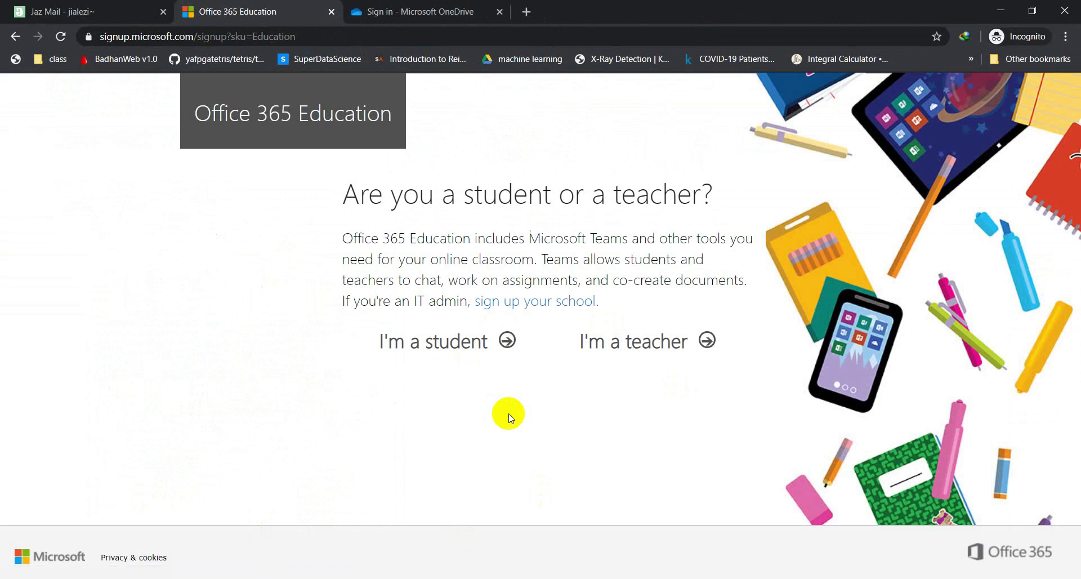
- Choose the student signup and enter the first and last name
{"action": "left_click", "coordinate": [508, 346]}
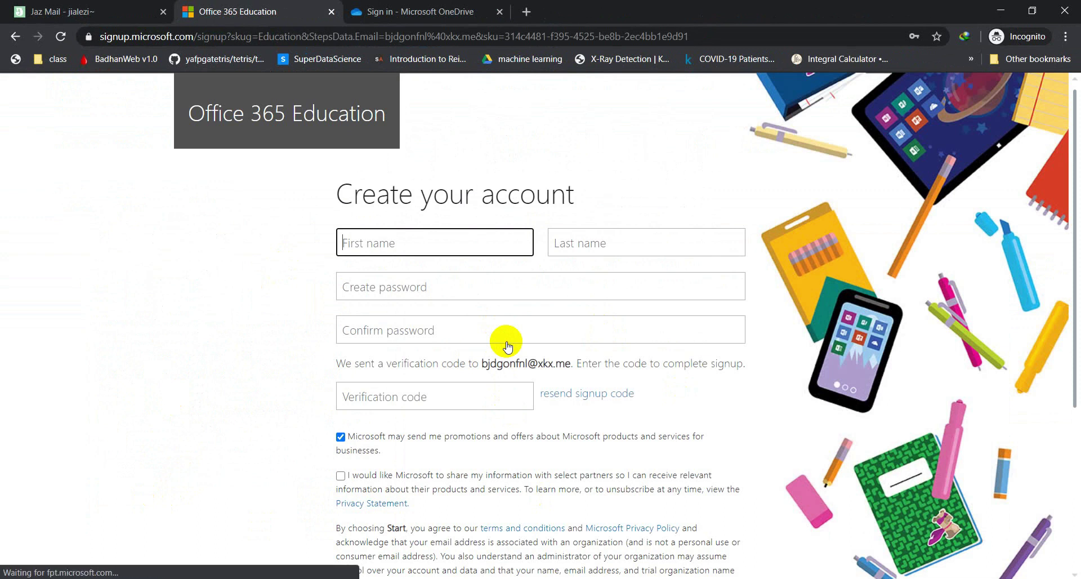
{"action": "scroll", "coordinate": [296, 367], "scroll_direction": "down", "scroll_amount": 1}
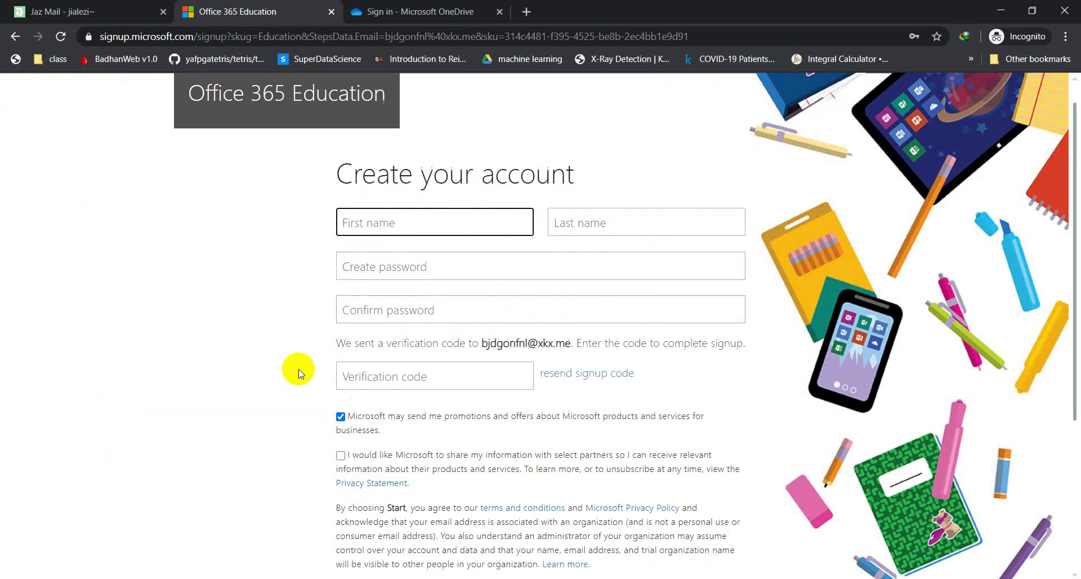
{"action": "scroll", "coordinate": [300, 373], "scroll_direction": "down", "scroll_amount": 2}
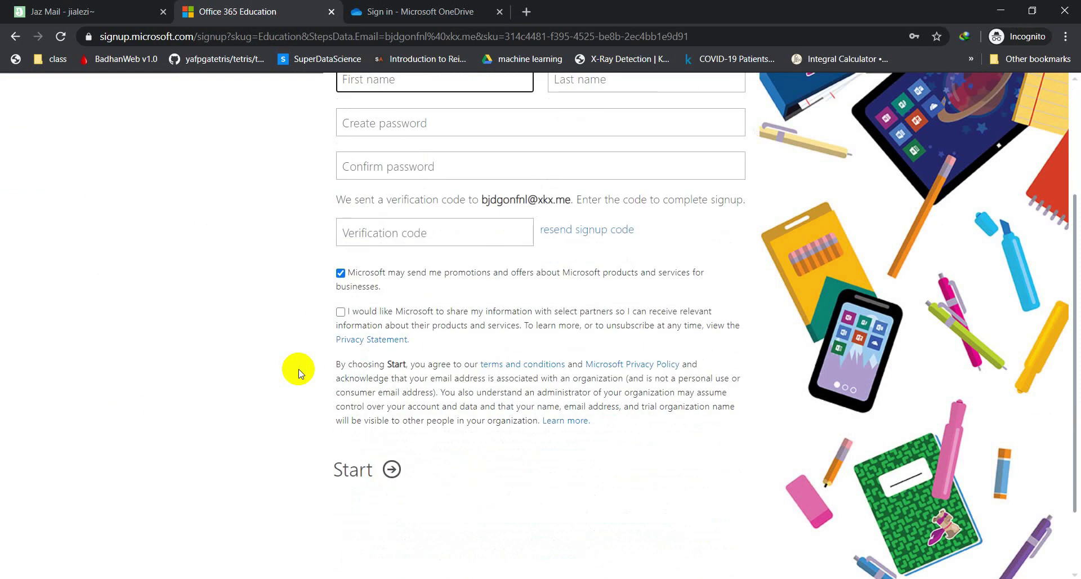
{"action": "scroll", "coordinate": [298, 373], "scroll_direction": "up", "scroll_amount": 3}
{"action": "left_click", "coordinate": [394, 243]}
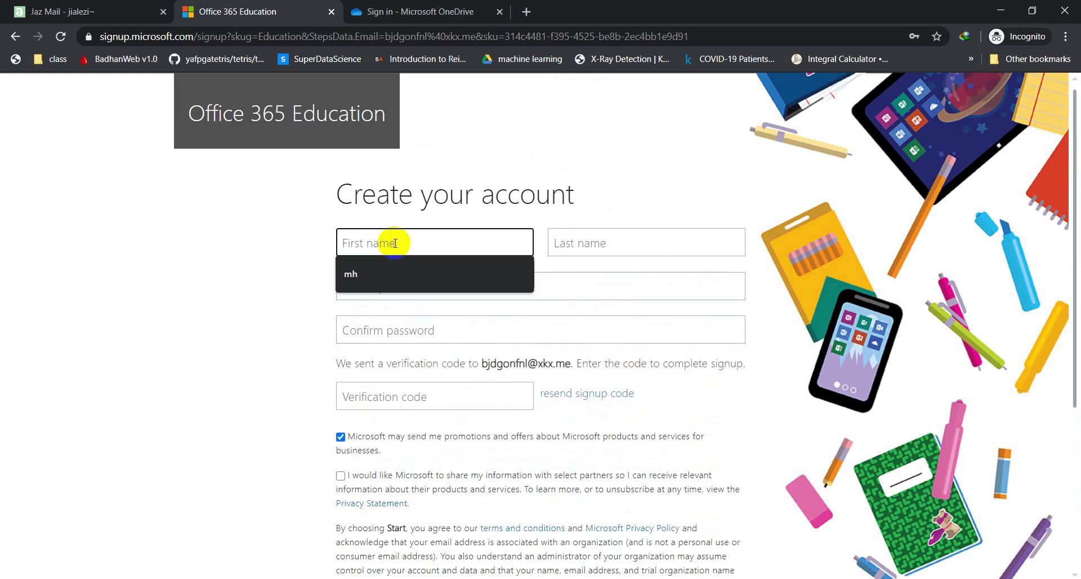
{"action": "left_click", "coordinate": [394, 274]}
{"action": "left_click", "coordinate": [675, 246]}
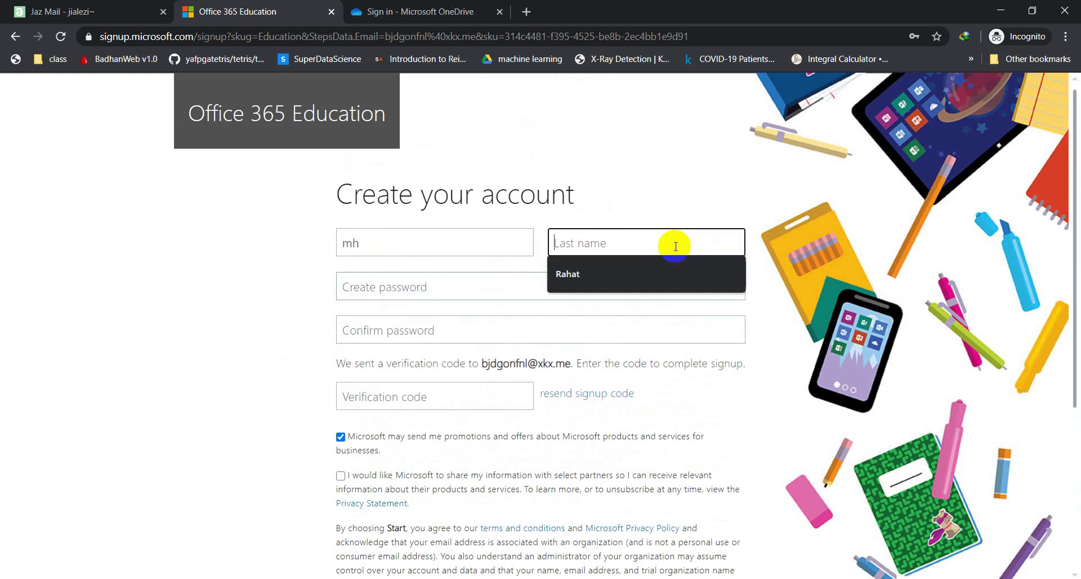
{"action": "type", "text": "rahat"}
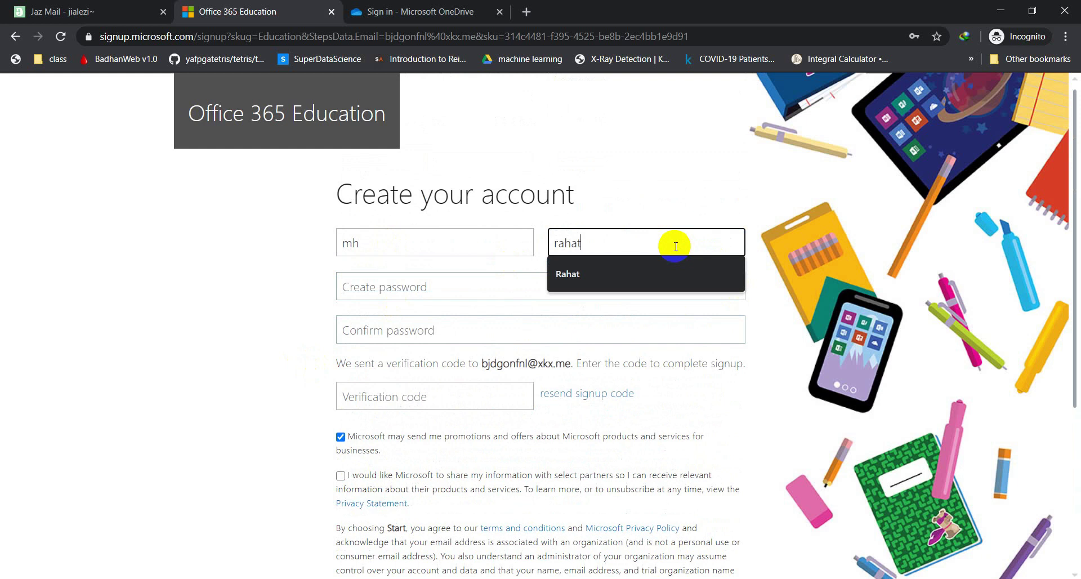
- Create and confirm the account password, then check the mailbox for the signup code
{"action": "left_click", "coordinate": [441, 290]}
{"action": "type", "text": "mh"}
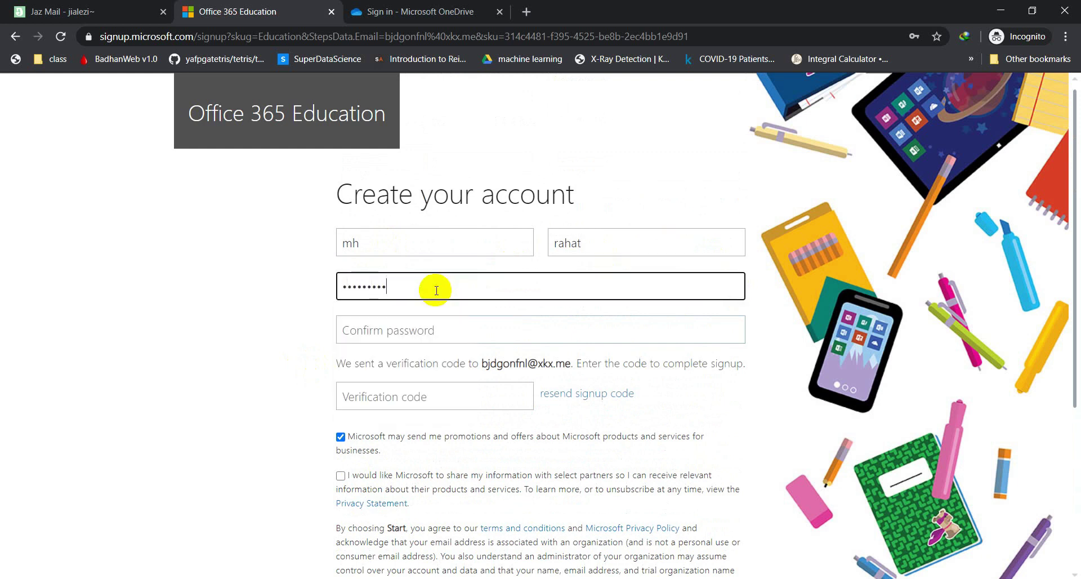
{"action": "left_click", "coordinate": [427, 330]}
{"action": "type", "text": "m"}
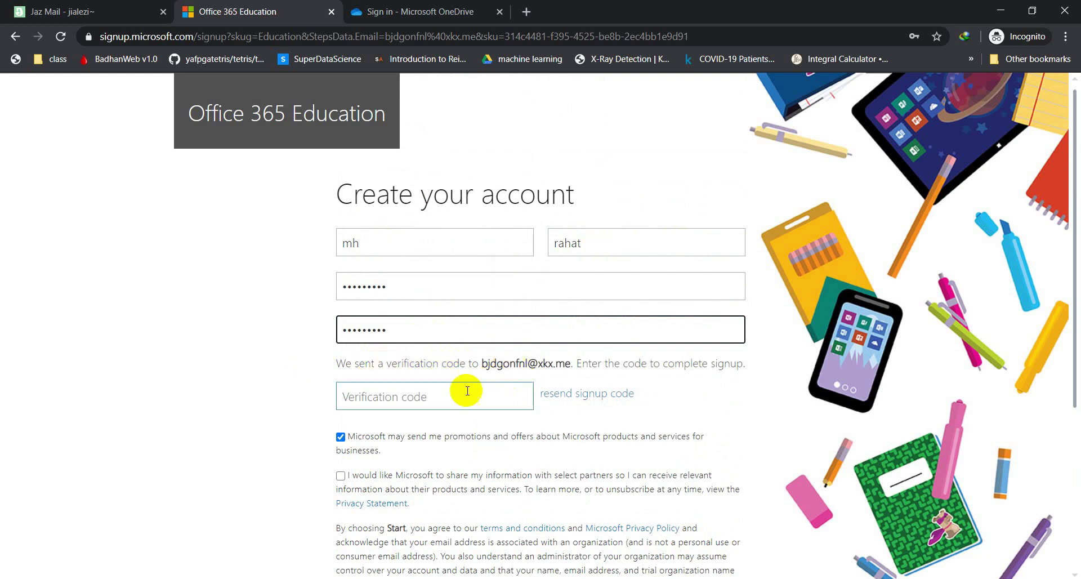
{"action": "left_click", "coordinate": [55, 6]}
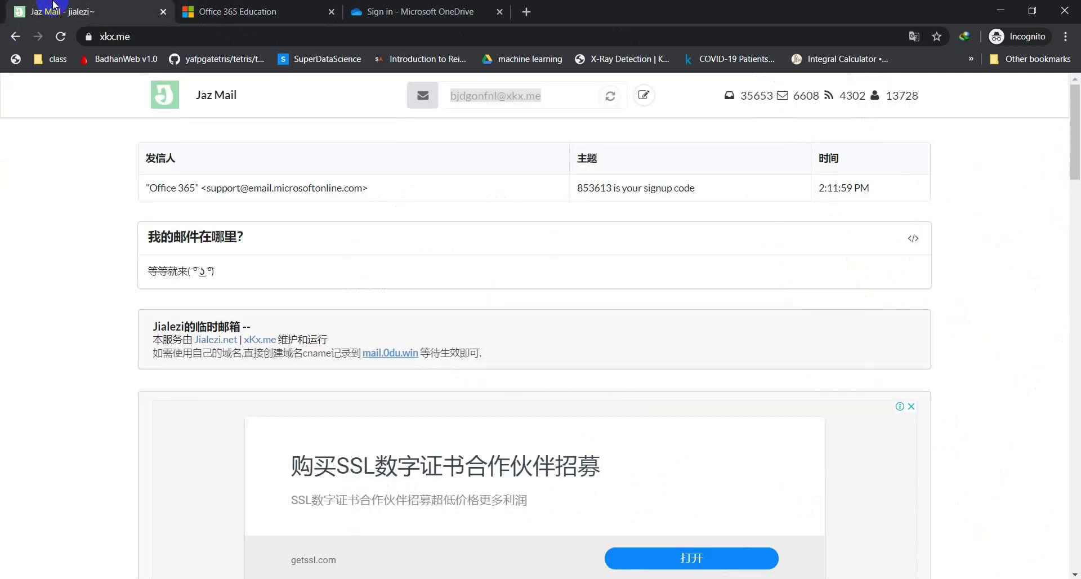
- Copy the verification code from the Jaz Mail email into the form and complete sign-up
{"action": "left_click_drag", "start_coordinate": [575, 190], "coordinate": [609, 192]}
{"action": "key", "text": "ctrl+c"}
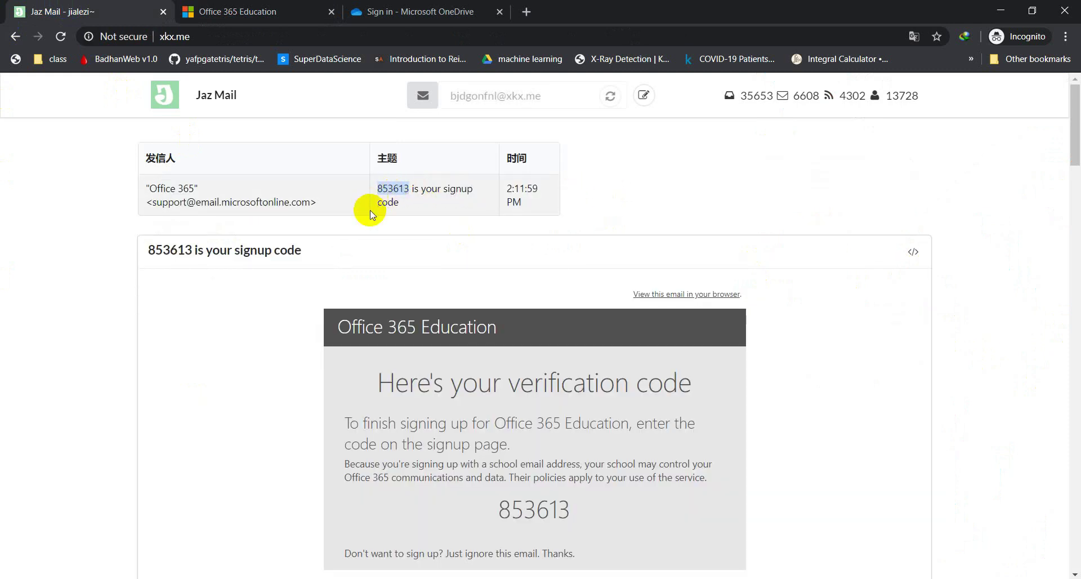
{"action": "left_click", "coordinate": [263, 4]}
{"action": "left_click", "coordinate": [410, 397]}
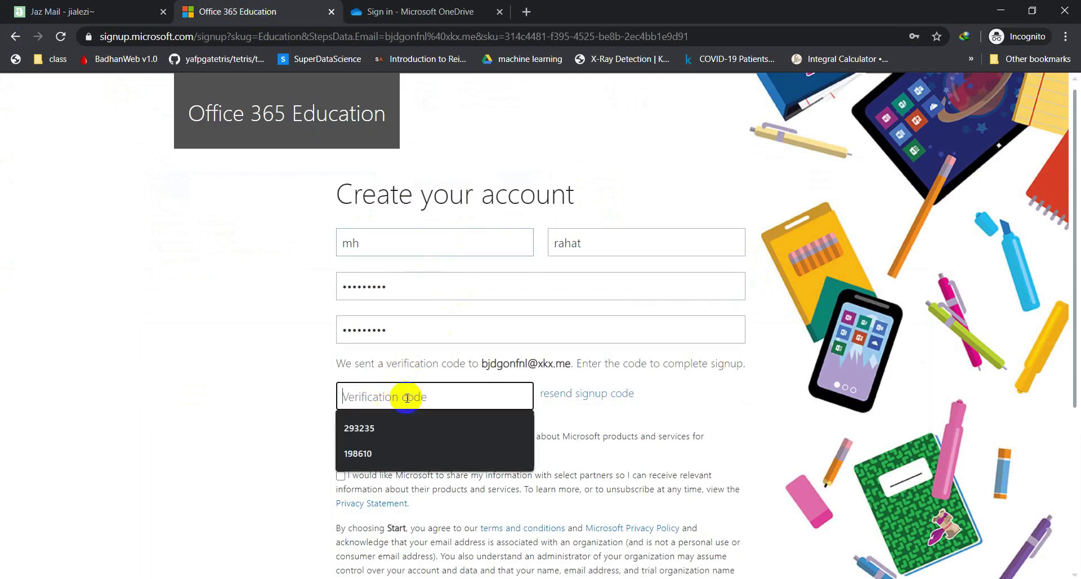
{"action": "key", "text": "ctrl+v"}
{"action": "scroll", "coordinate": [490, 388], "scroll_direction": "down", "scroll_amount": 3}
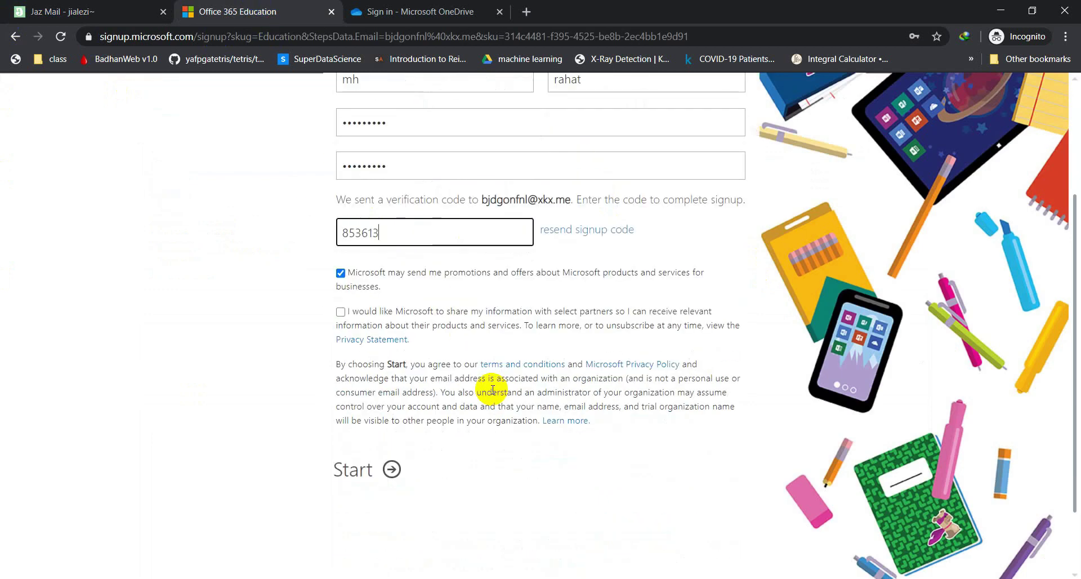
{"action": "left_click", "coordinate": [395, 536]}
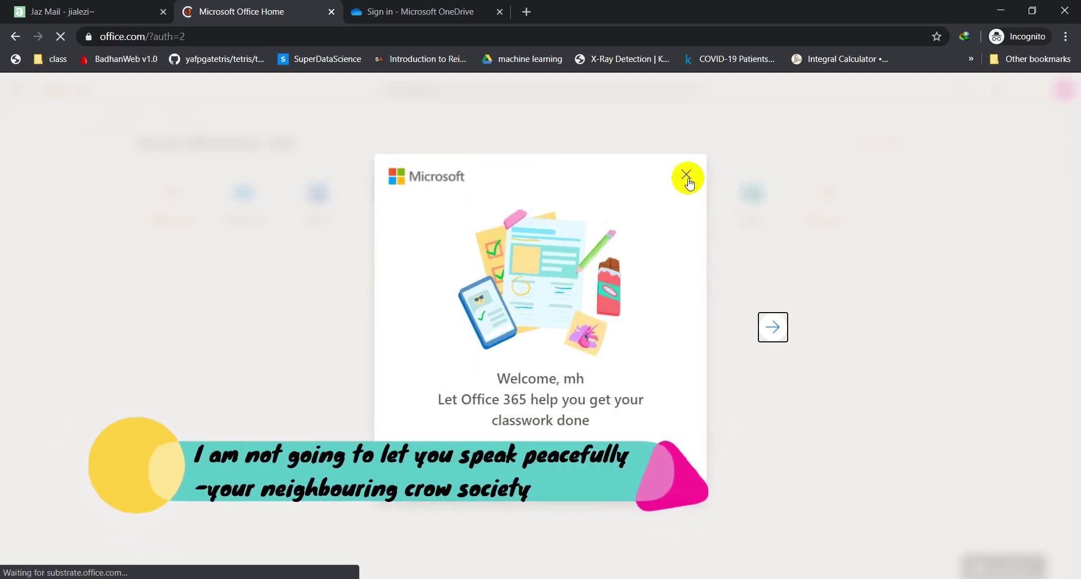
- Dismiss the Office 365 welcome message and switch to the OneDrive sign-in tab
{"action": "left_click", "coordinate": [686, 180]}
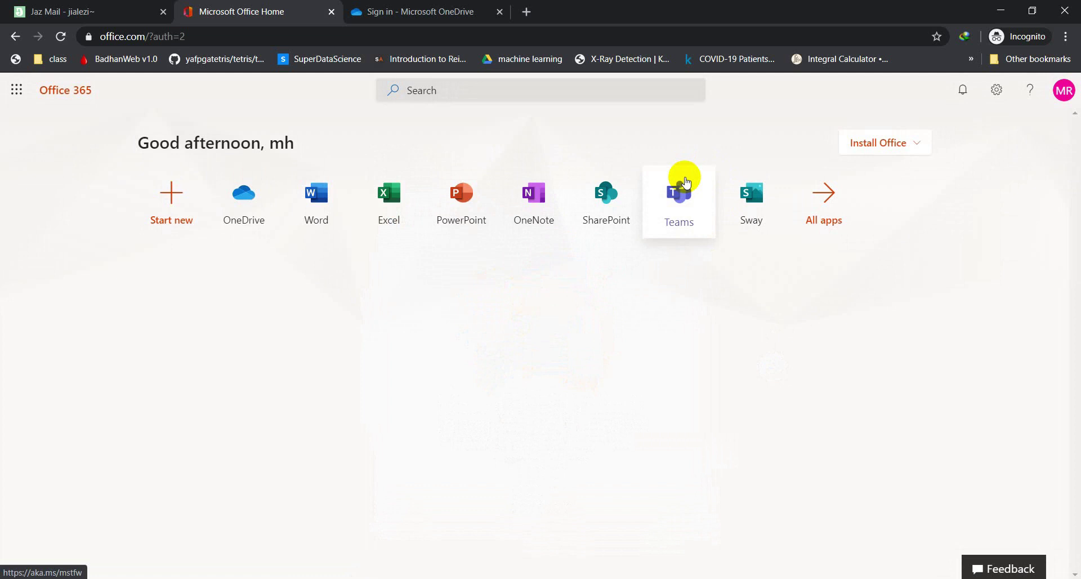
{"action": "left_click", "coordinate": [398, 8]}
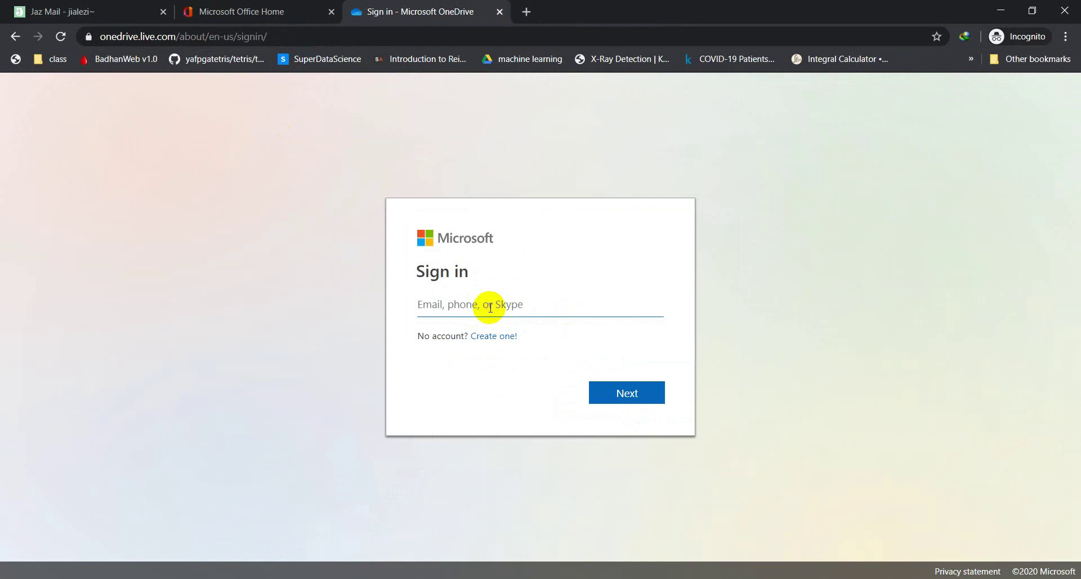
- Sign in to OneDrive with the temporary email and open its additional settings
{"action": "key", "text": "ctrl+v"}
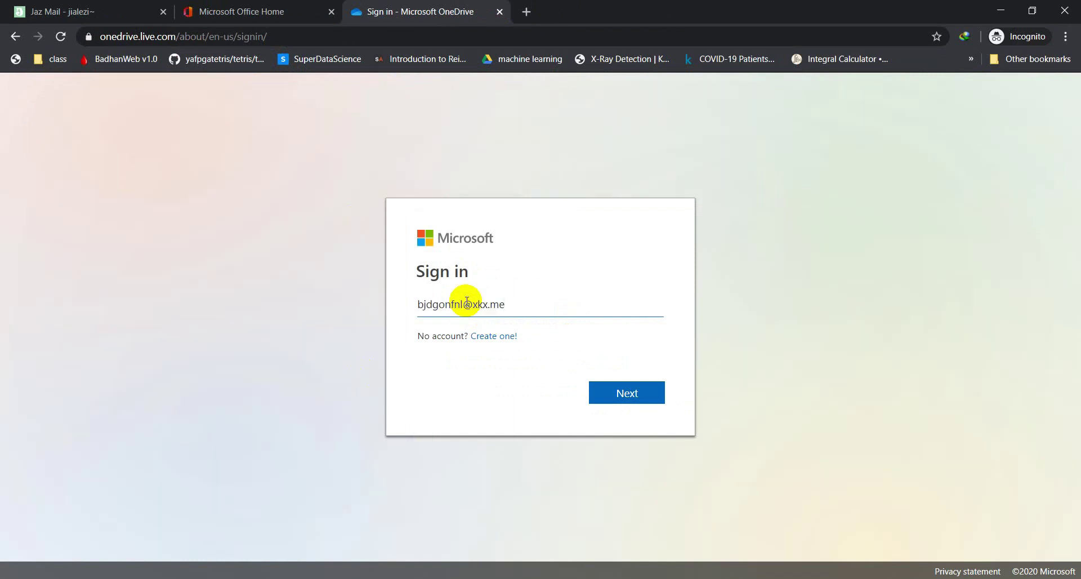
{"action": "left_click", "coordinate": [606, 397]}
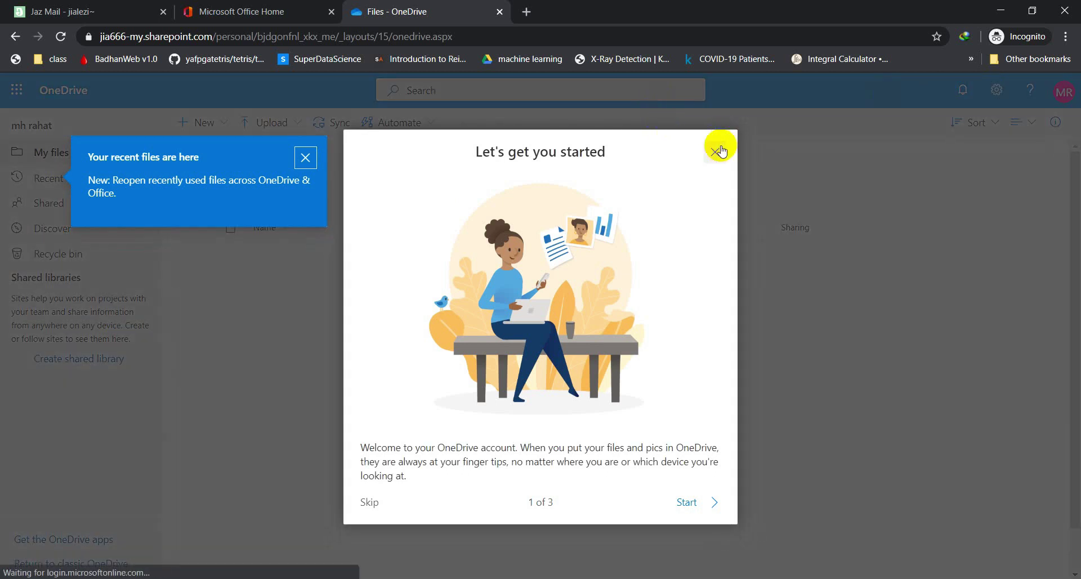
{"action": "left_click", "coordinate": [711, 151]}
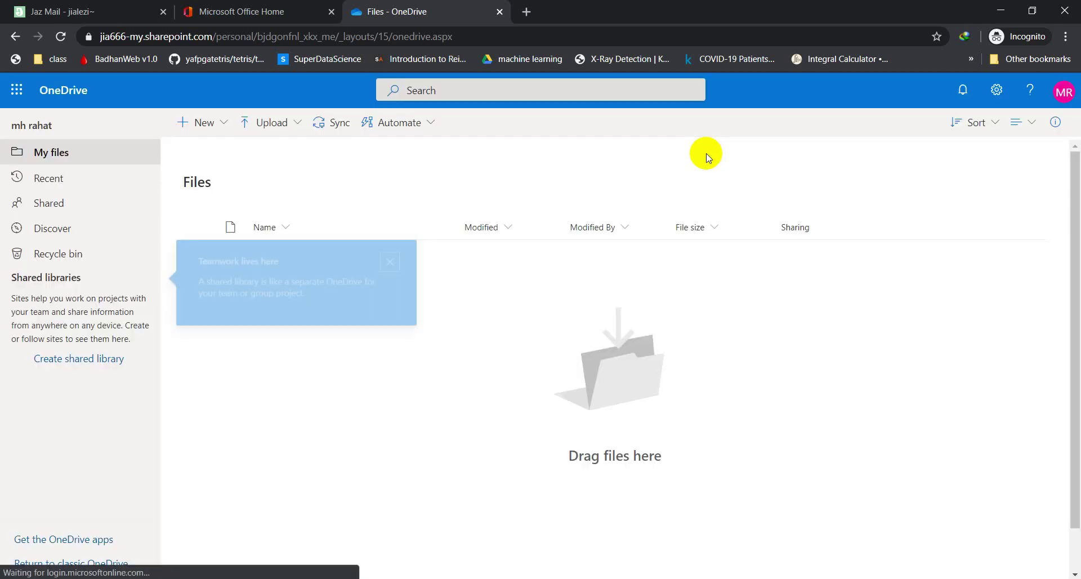
{"action": "left_click", "coordinate": [997, 90]}
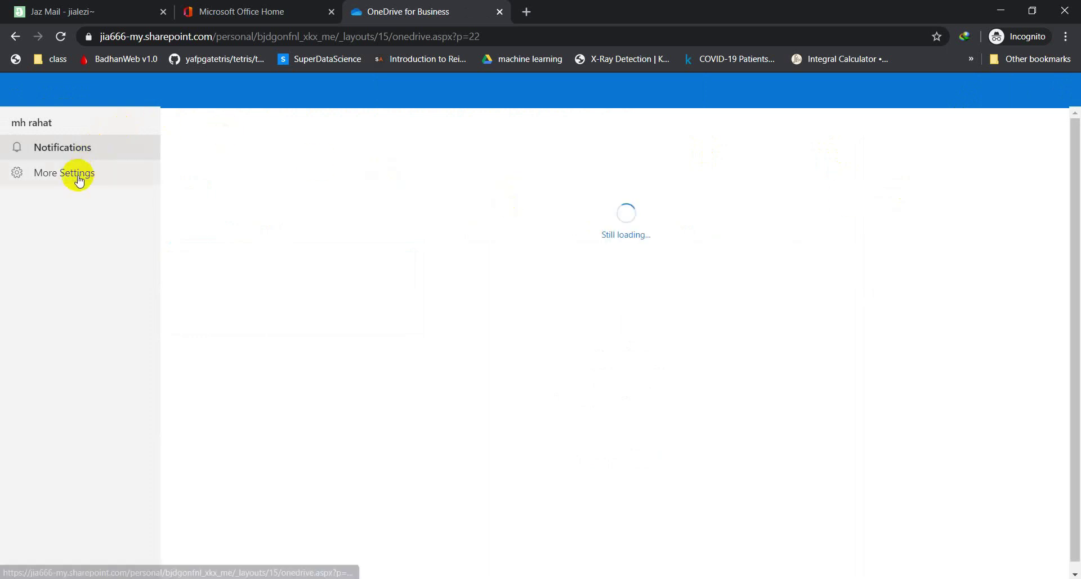
{"action": "left_click", "coordinate": [78, 178]}
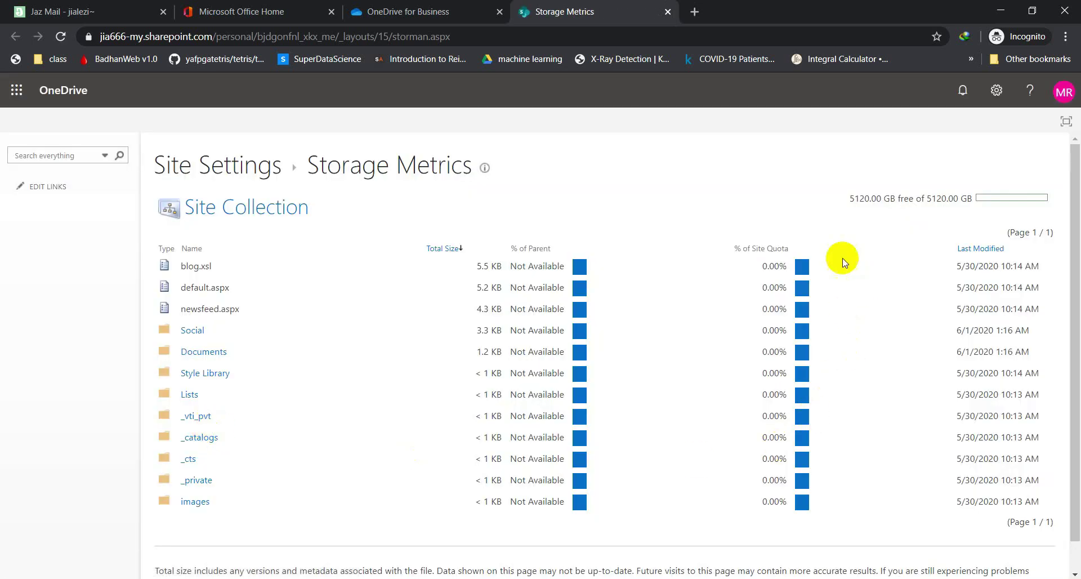
- Highlight the 5120.00 GB free storage figure, then return to the Office 365 home
{"action": "left_click_drag", "start_coordinate": [844, 202], "coordinate": [896, 201]}
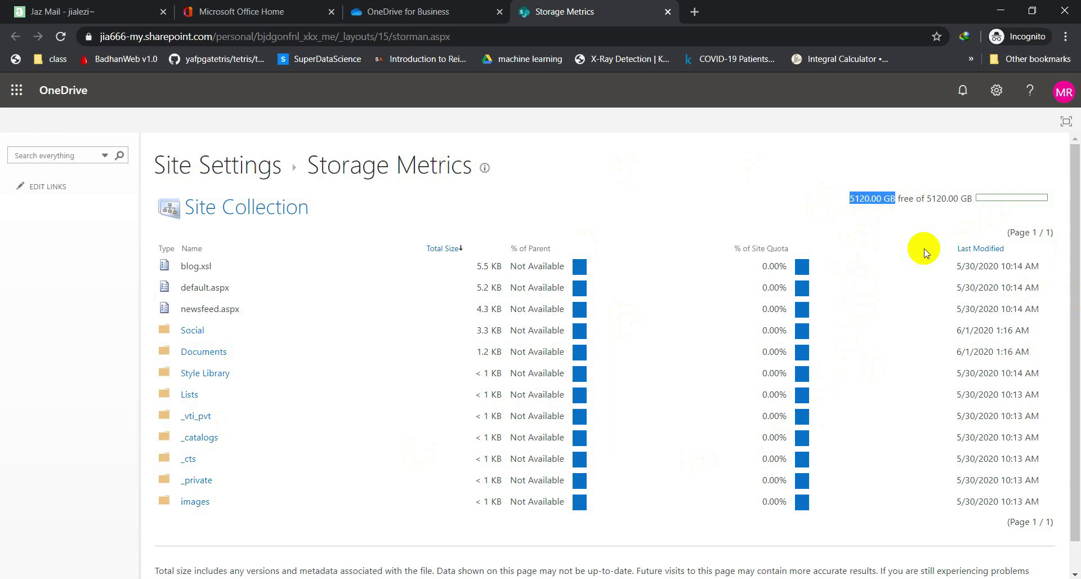
{"action": "left_click", "coordinate": [406, 10]}
{"action": "left_click", "coordinate": [262, 8]}
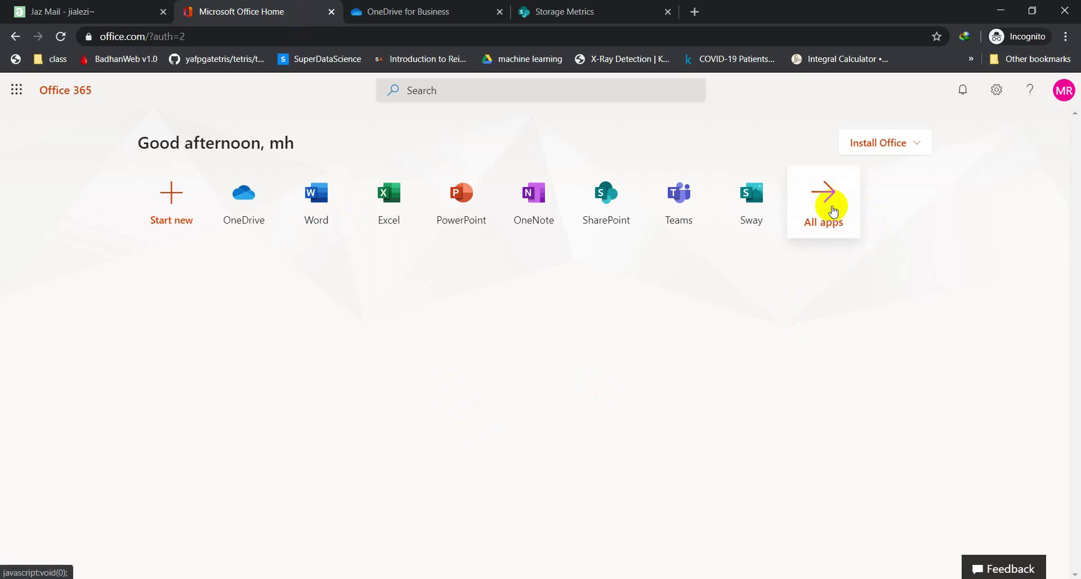
- Open My account from the avatar menu and view the Subscriptions page
{"action": "left_click", "coordinate": [1059, 105]}
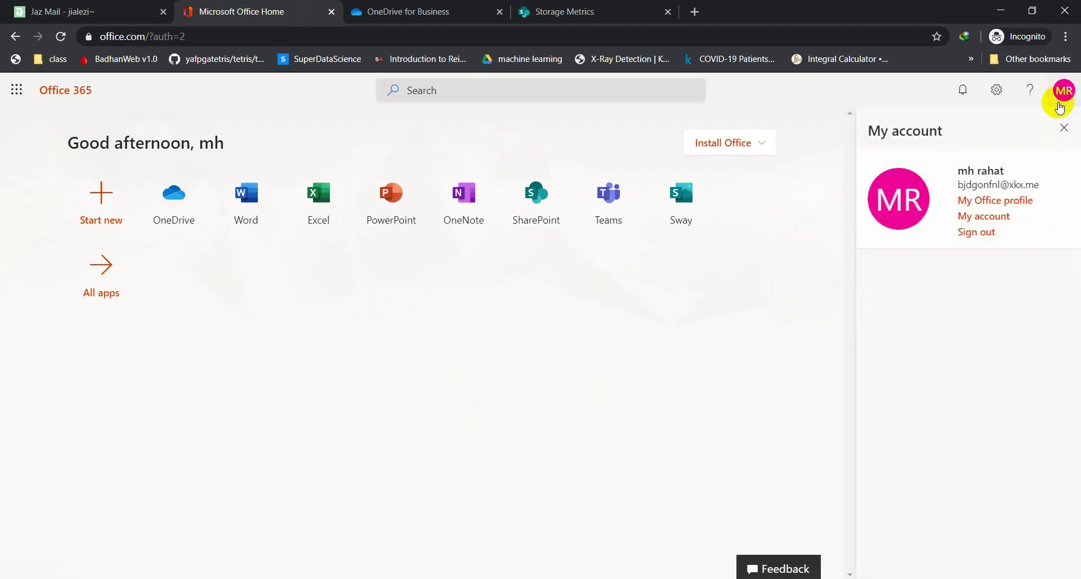
{"action": "left_click", "coordinate": [977, 220]}
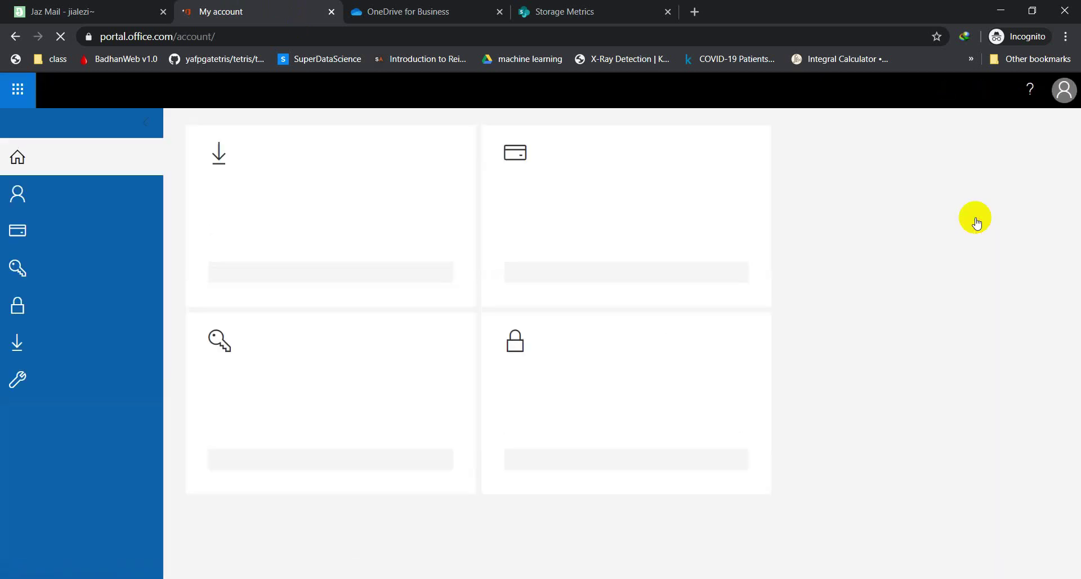
{"action": "left_click", "coordinate": [78, 241]}
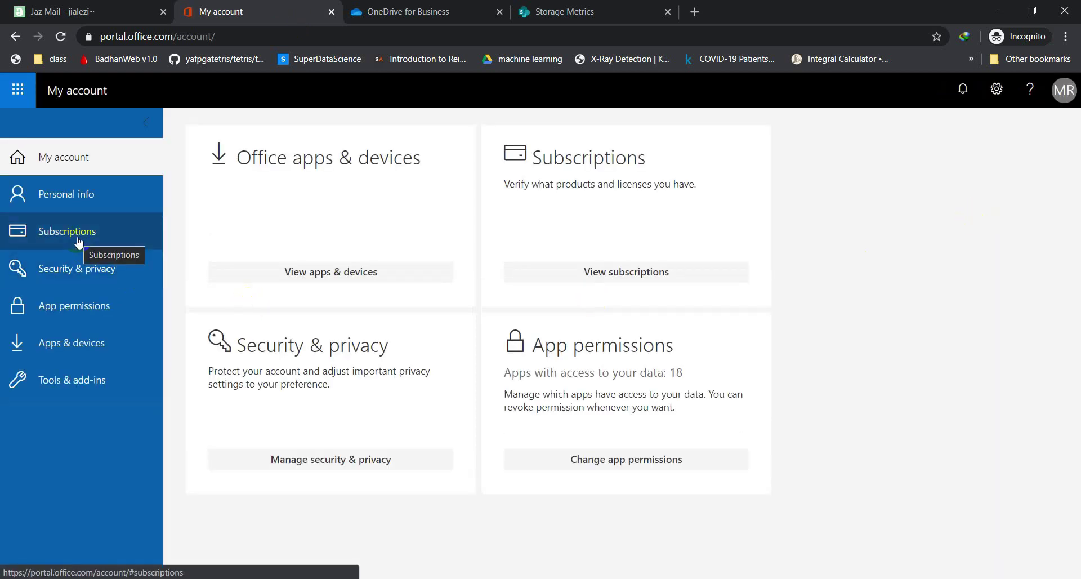
{"action": "scroll", "coordinate": [372, 330], "scroll_direction": "down", "scroll_amount": 1}
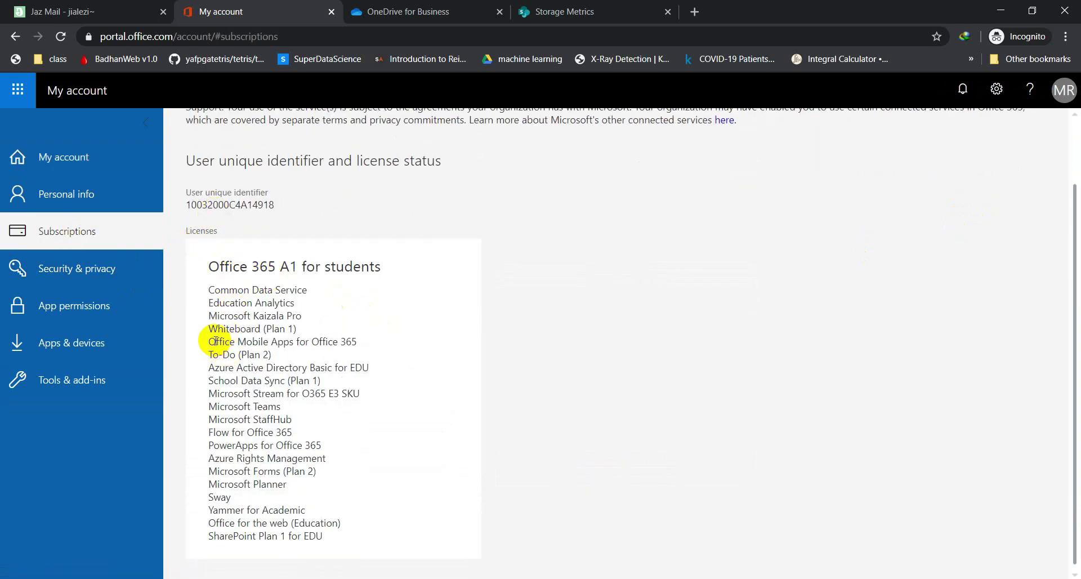
- Review the services included in the Office 365 A1 for students license
{"action": "left_click_drag", "start_coordinate": [210, 341], "coordinate": [372, 347]}
{"action": "left_click", "coordinate": [368, 346]}
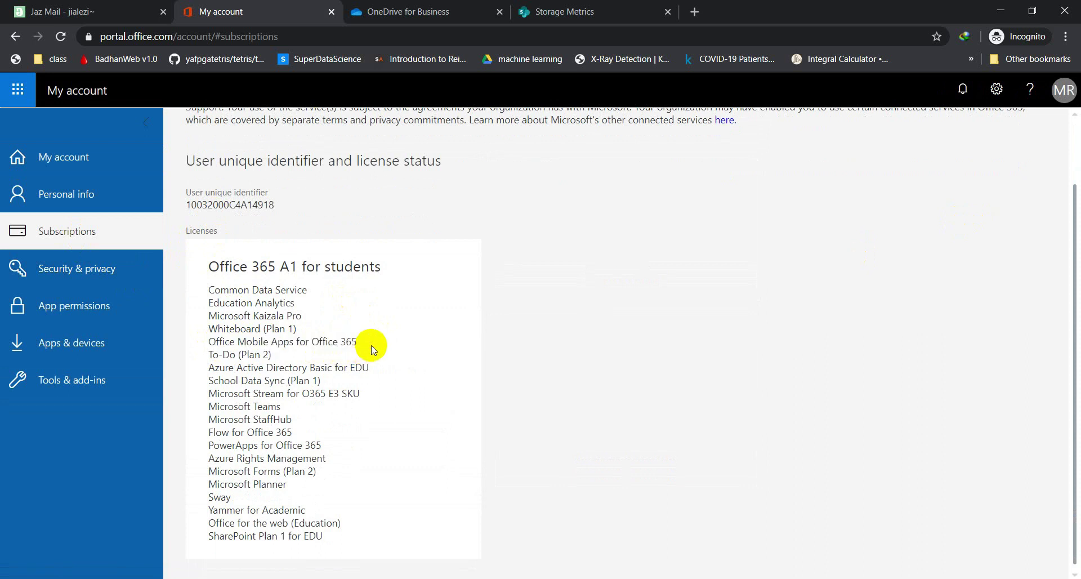
{"action": "mouse_move", "coordinate": [209, 289]}
{"action": "left_mouse_down"}
{"action": "mouse_move", "coordinate": [248, 417]}
{"action": "mouse_move", "coordinate": [335, 540]}
{"action": "left_mouse_up"}
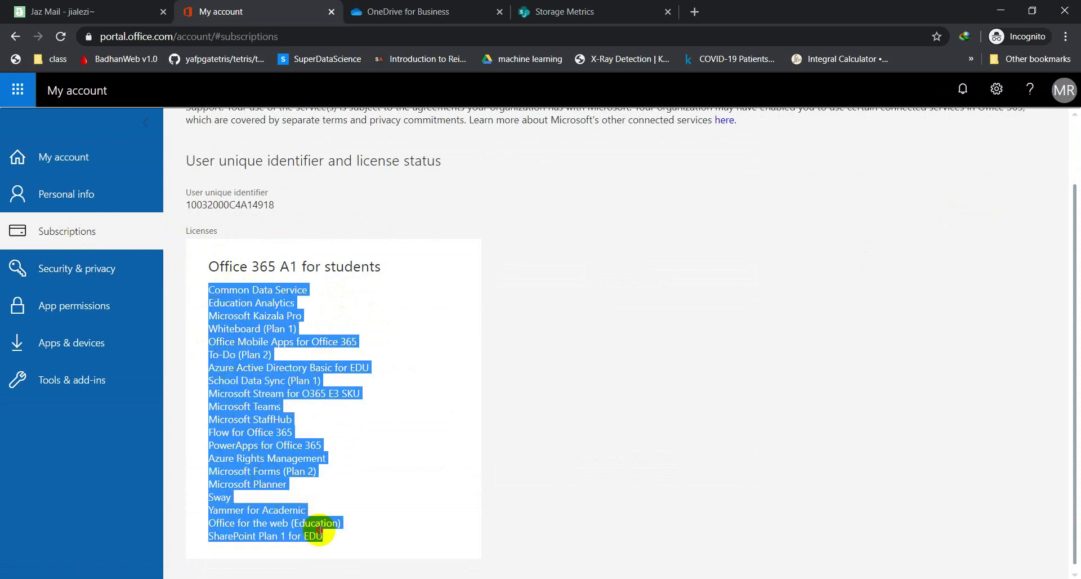
{"action": "left_click", "coordinate": [405, 370]}
{"action": "scroll", "coordinate": [407, 376], "scroll_direction": "up", "scroll_amount": 2}
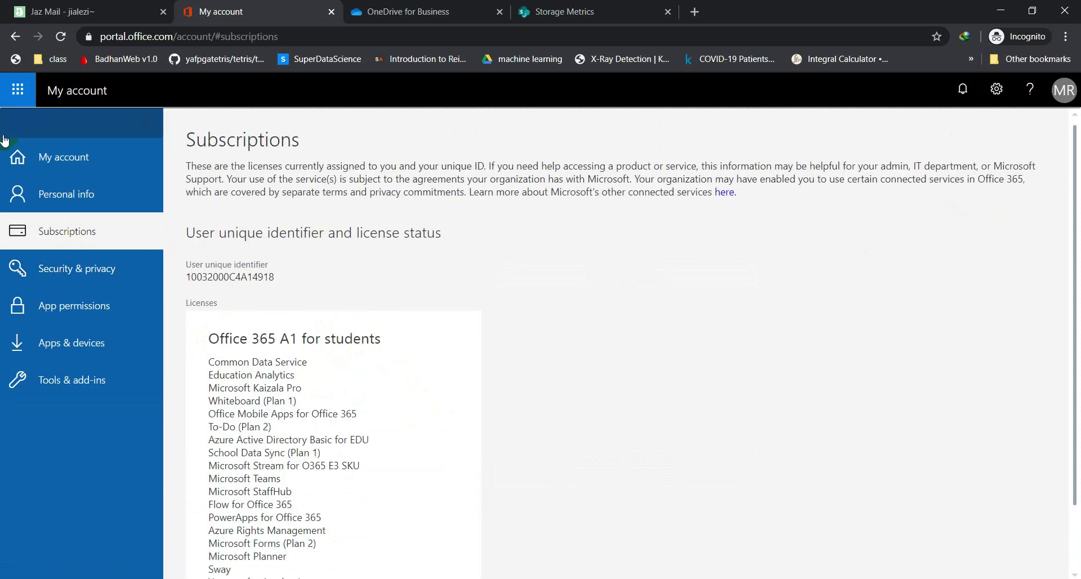
{"action": "left_click", "coordinate": [84, 347]}
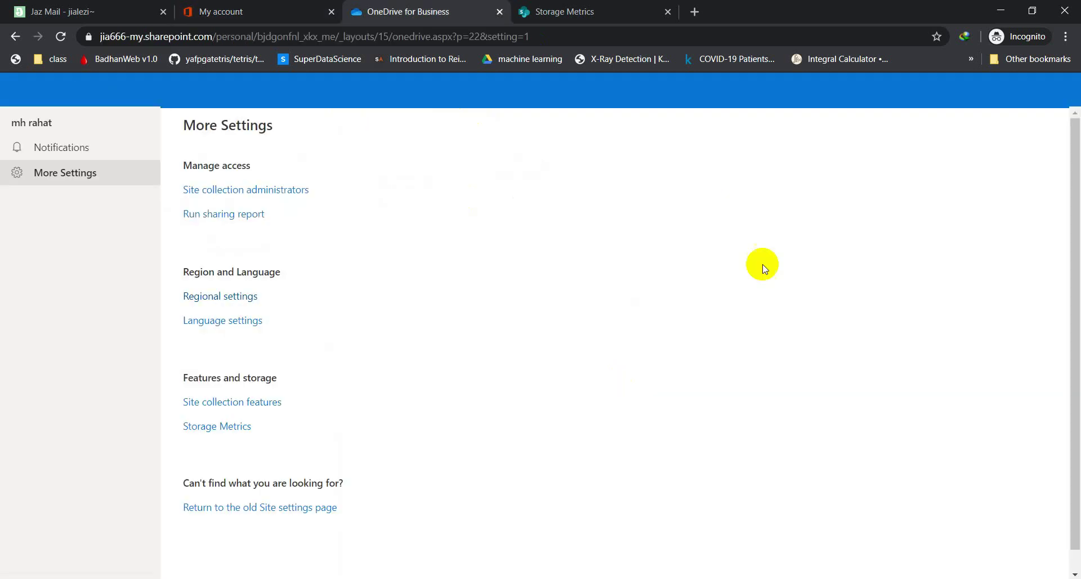
- Glance at the Jaz Mail signup email, then return to OneDrive More Settings
{"action": "left_click", "coordinate": [40, 5]}
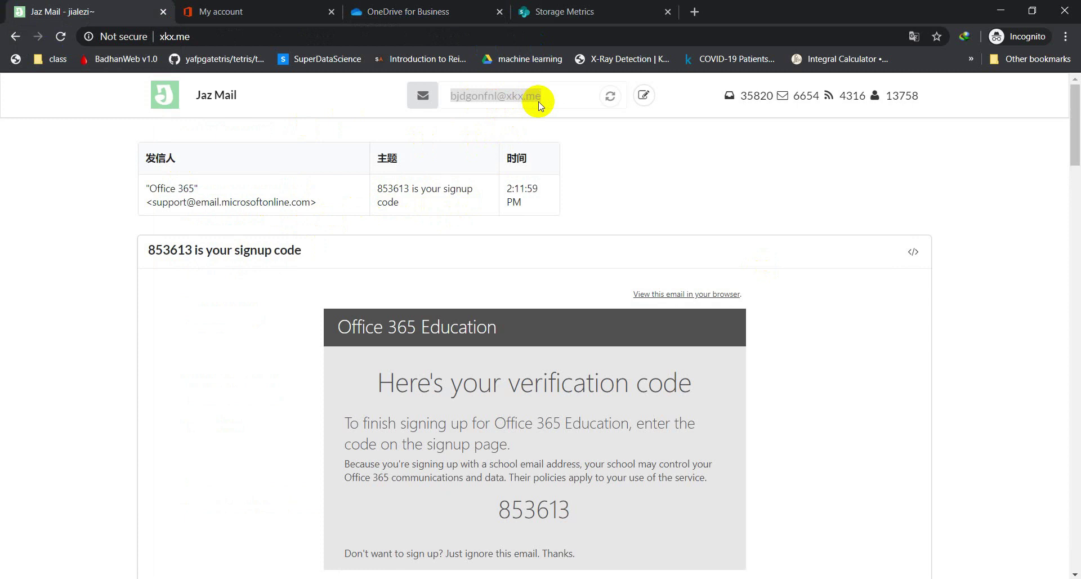
{"action": "left_click", "coordinate": [366, 6]}
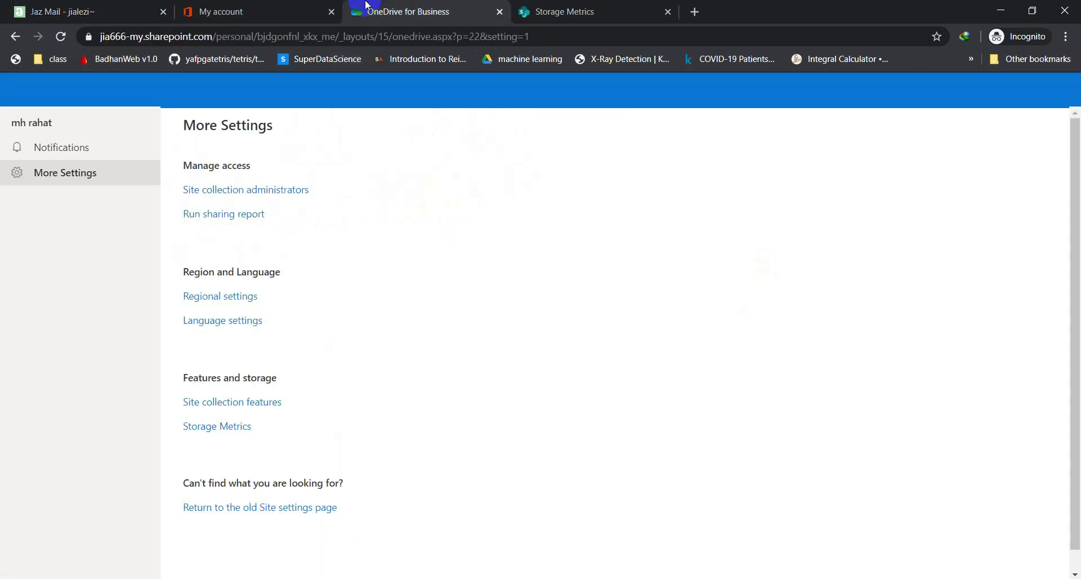